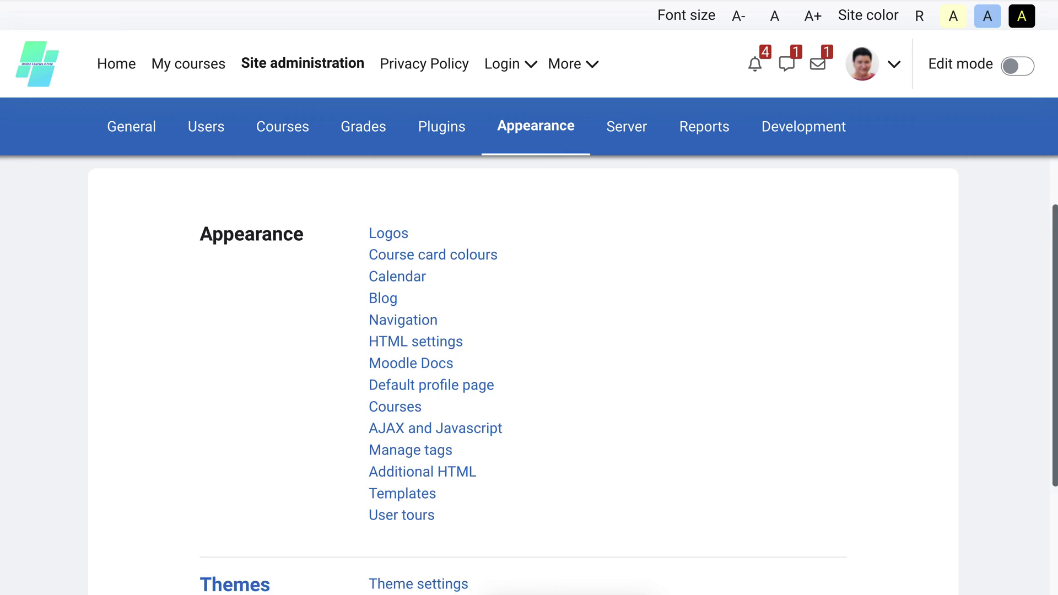
Step: Set Boost as the site theme for the default device in the theme selector
scroll(523, 375, down, 3)
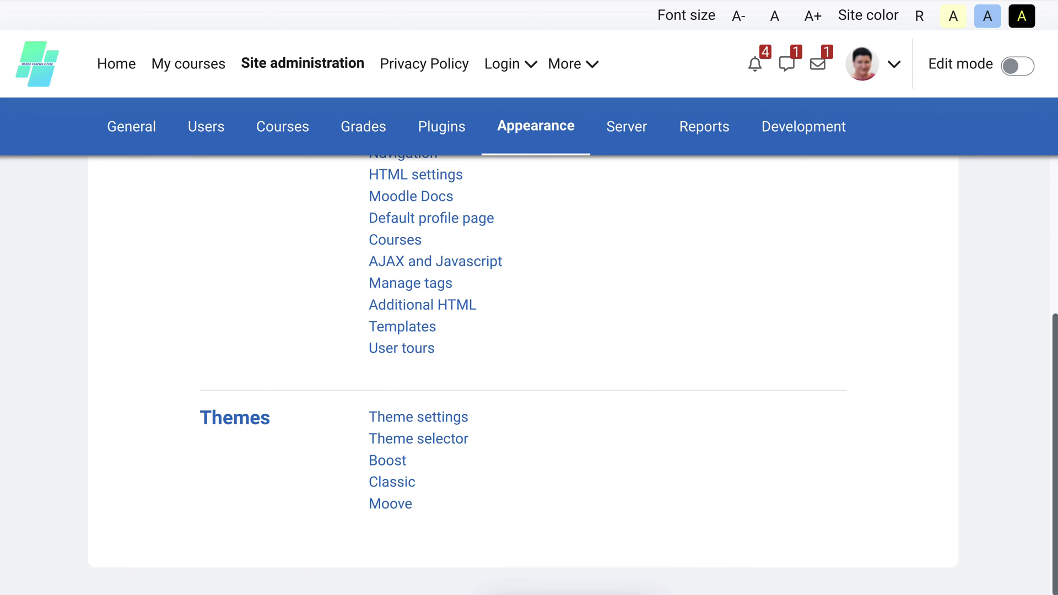
click(418, 438)
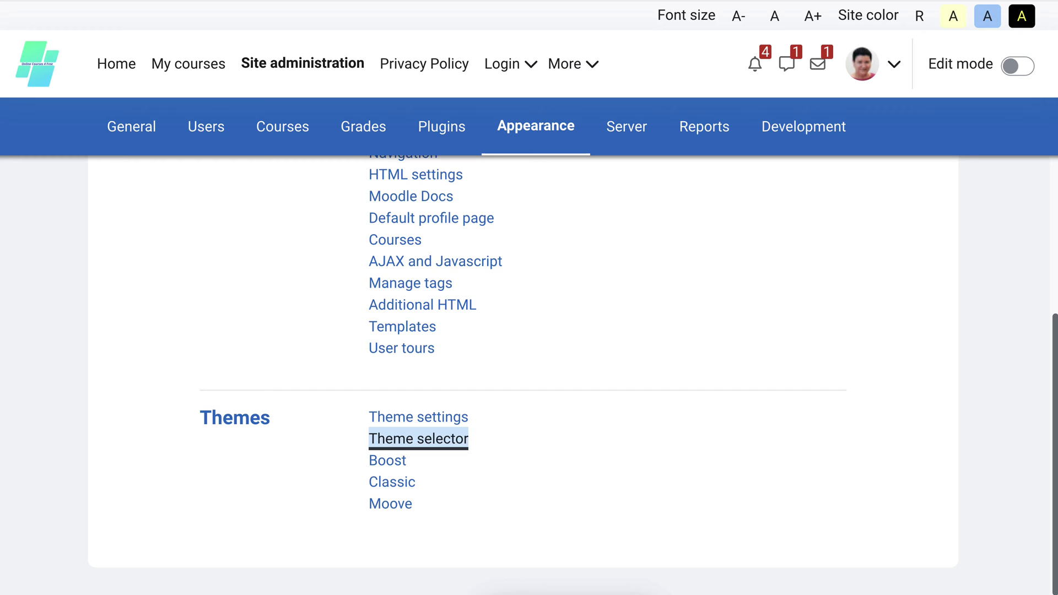
scroll(523, 374, down, 2)
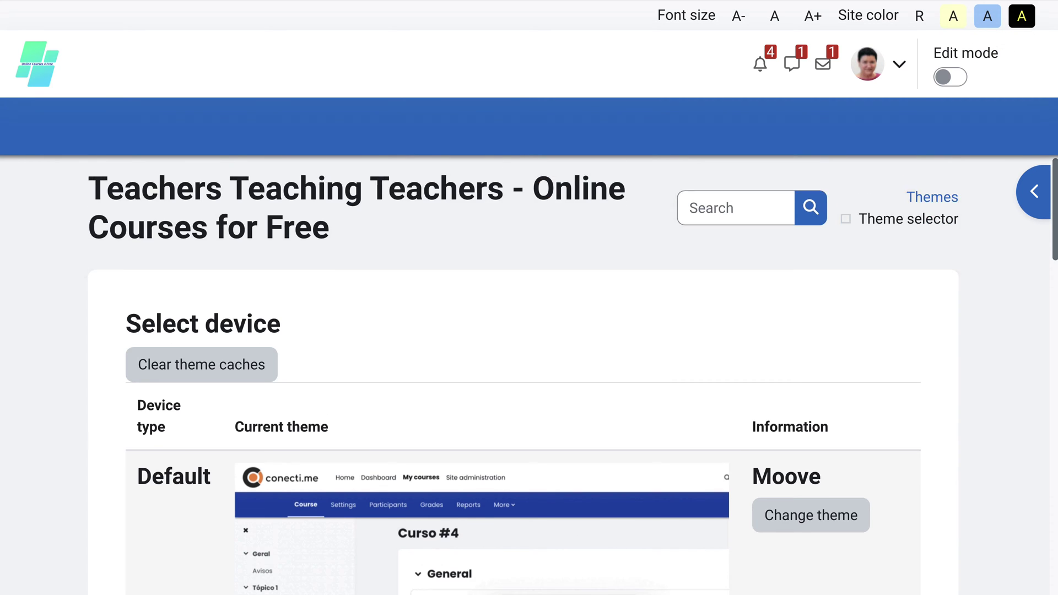
click(810, 439)
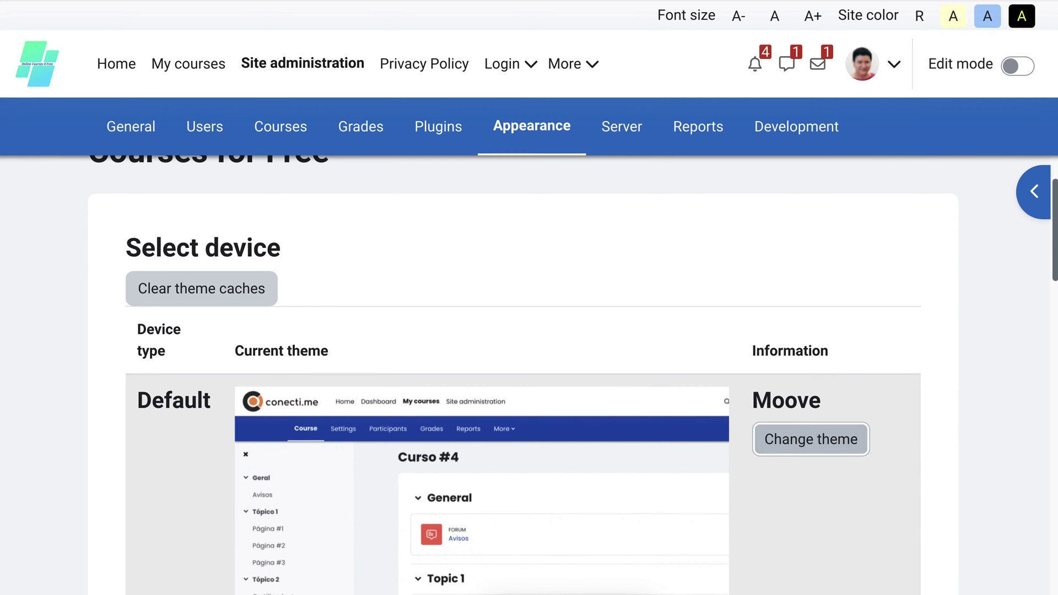
scroll(523, 375, down, 3)
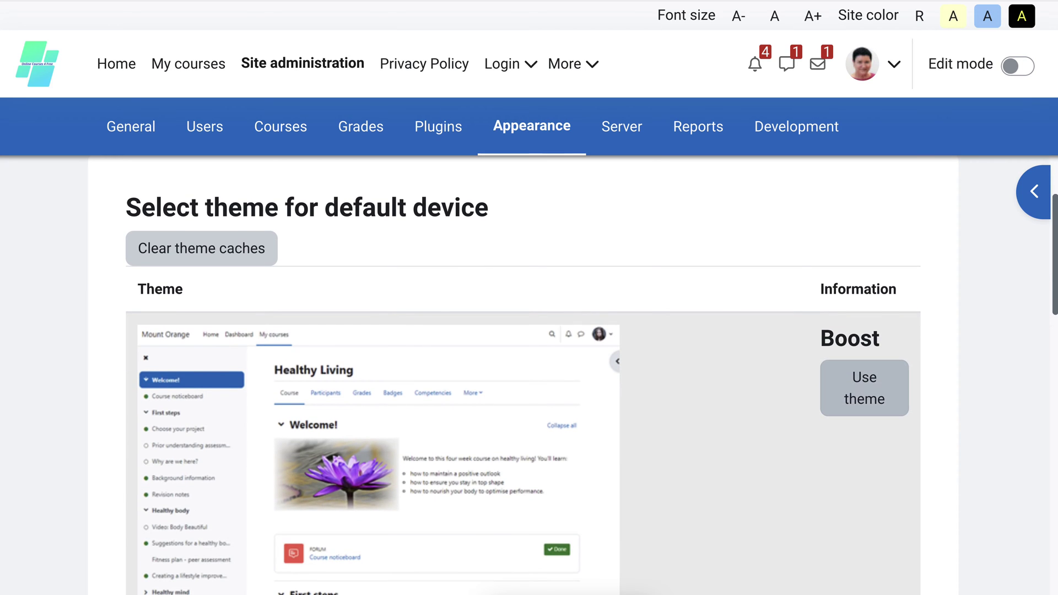
click(863, 387)
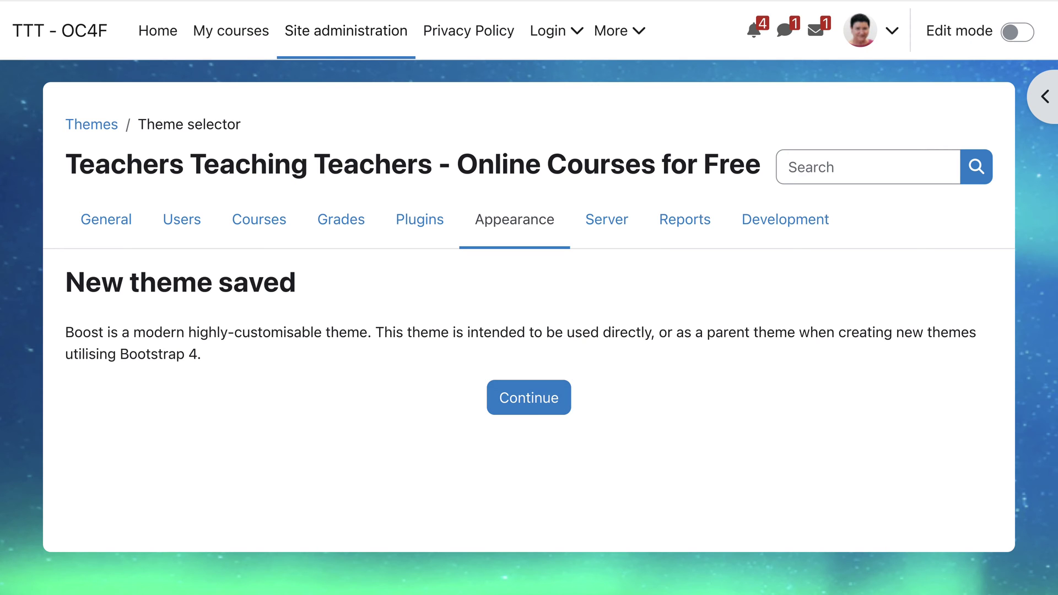
click(528, 397)
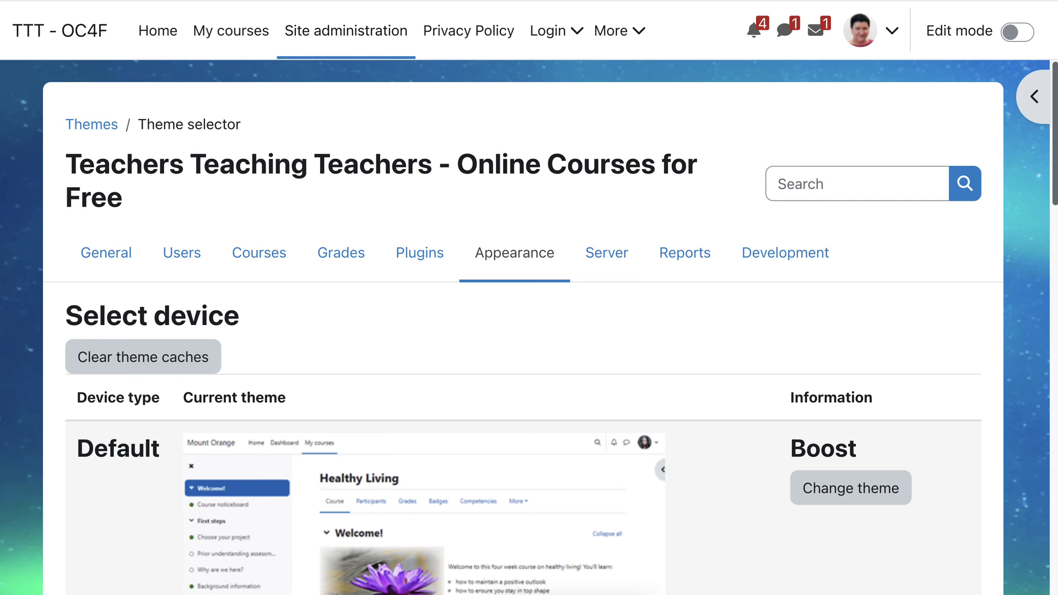
Step: Check the remaining device types and set the legacy device's theme to Boost
scroll(529, 327, down, 20)
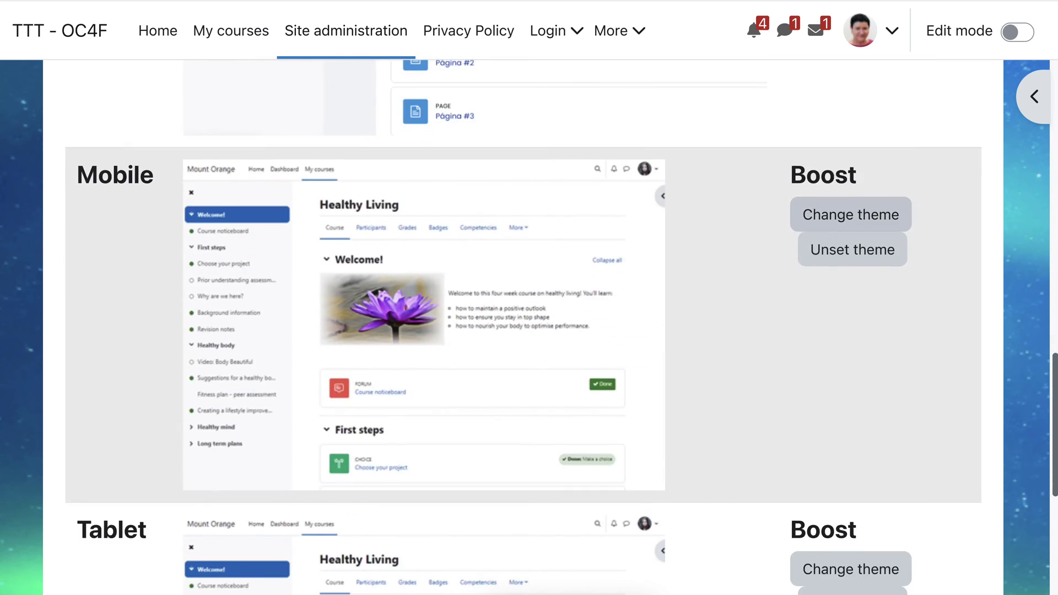
scroll(529, 327, up, 6)
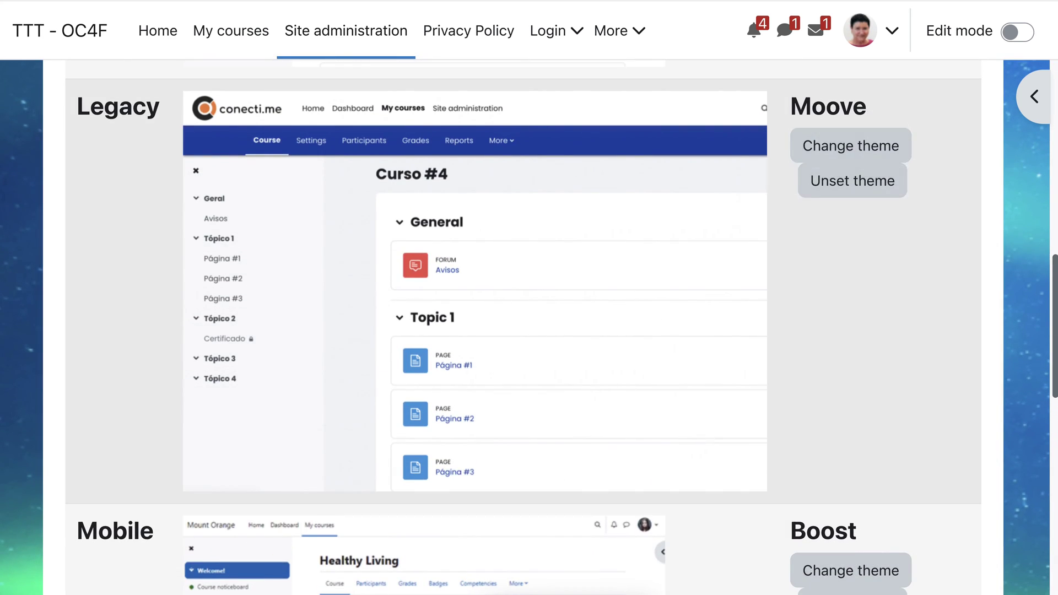
scroll(529, 327, down, 5)
scroll(529, 327, down, 8)
scroll(529, 327, up, 1)
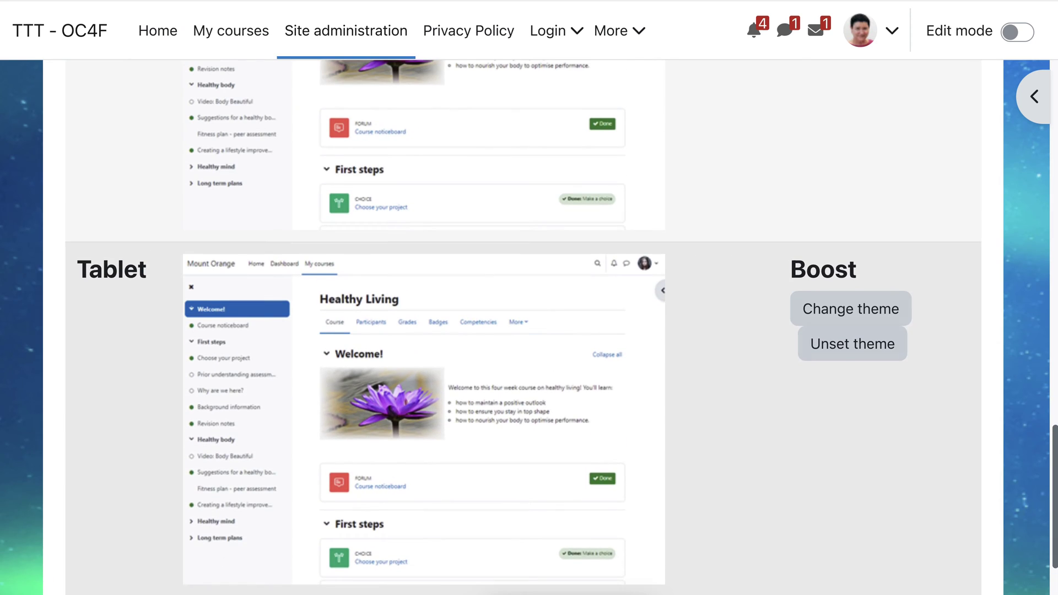
scroll(529, 327, up, 12)
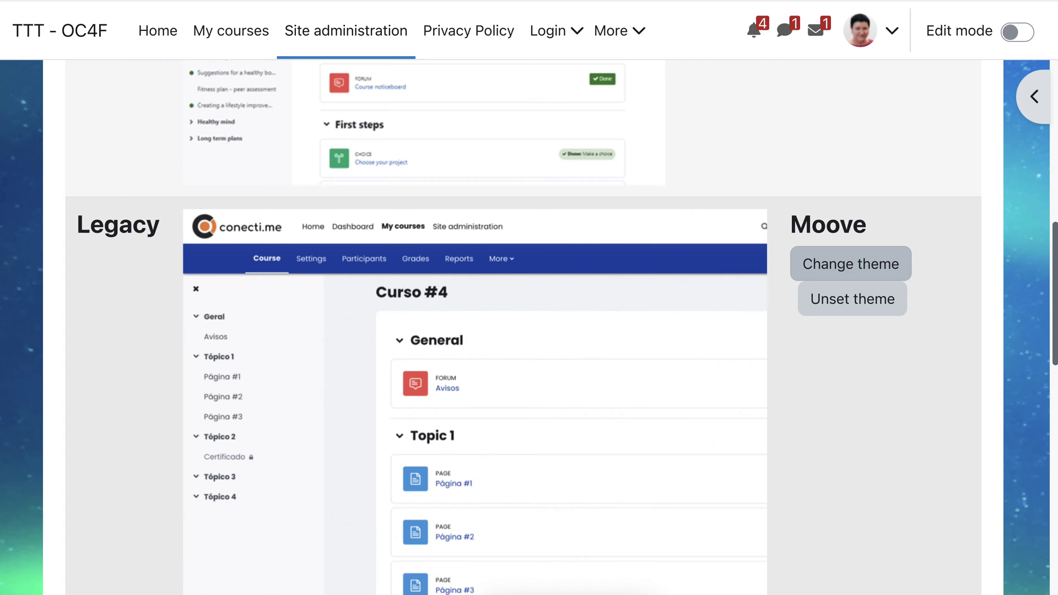
click(850, 264)
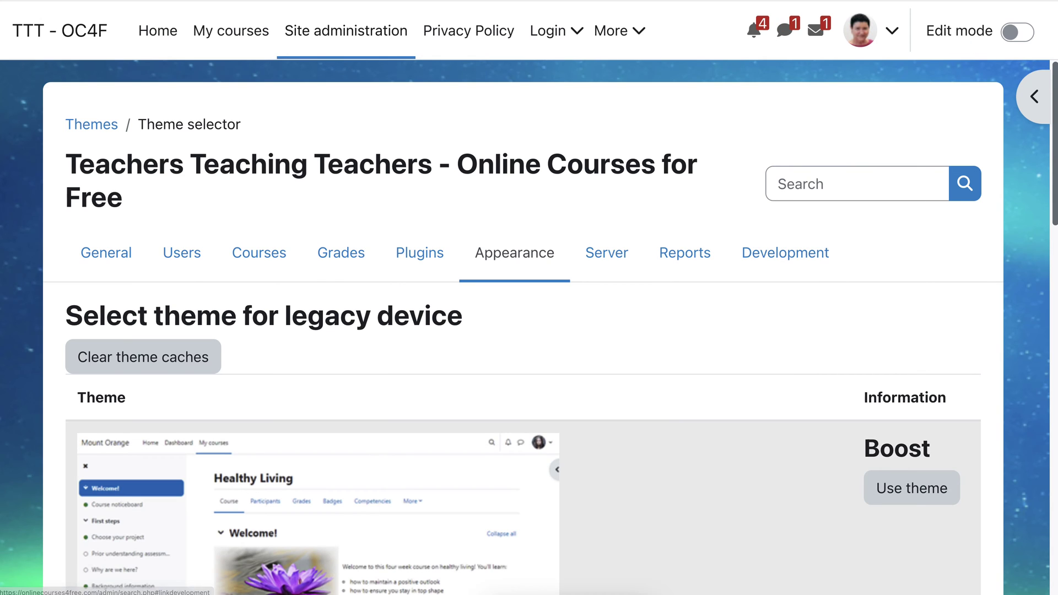
scroll(911, 370, down, 5)
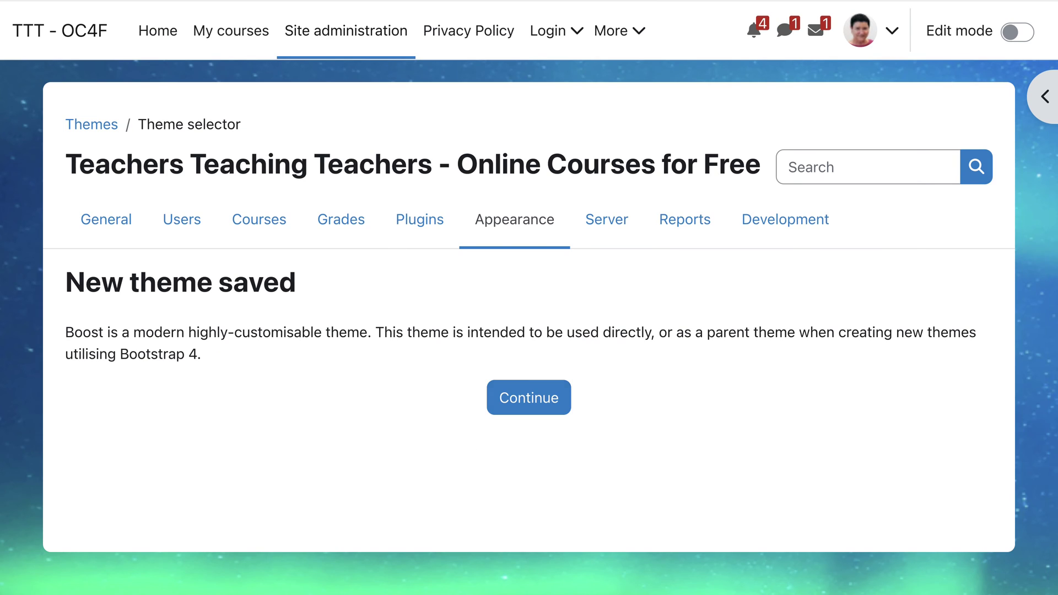
click(528, 397)
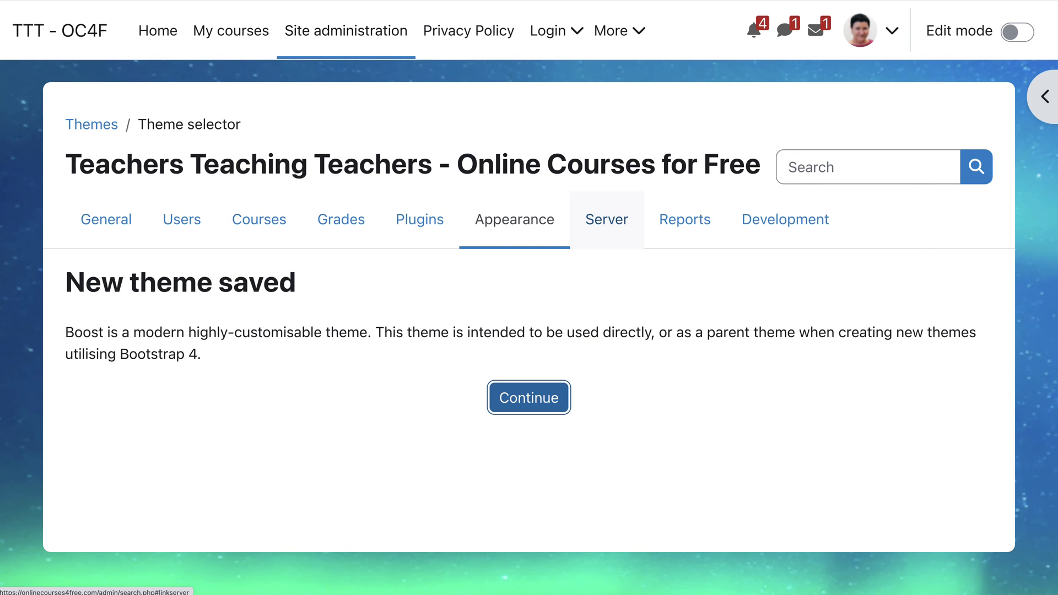
key(Return)
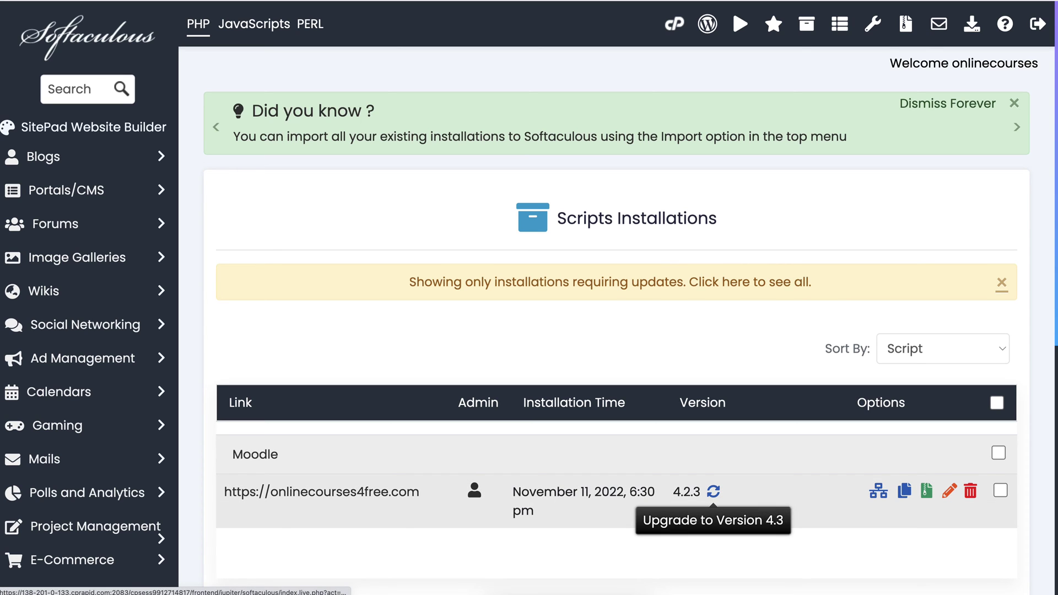
click(713, 490)
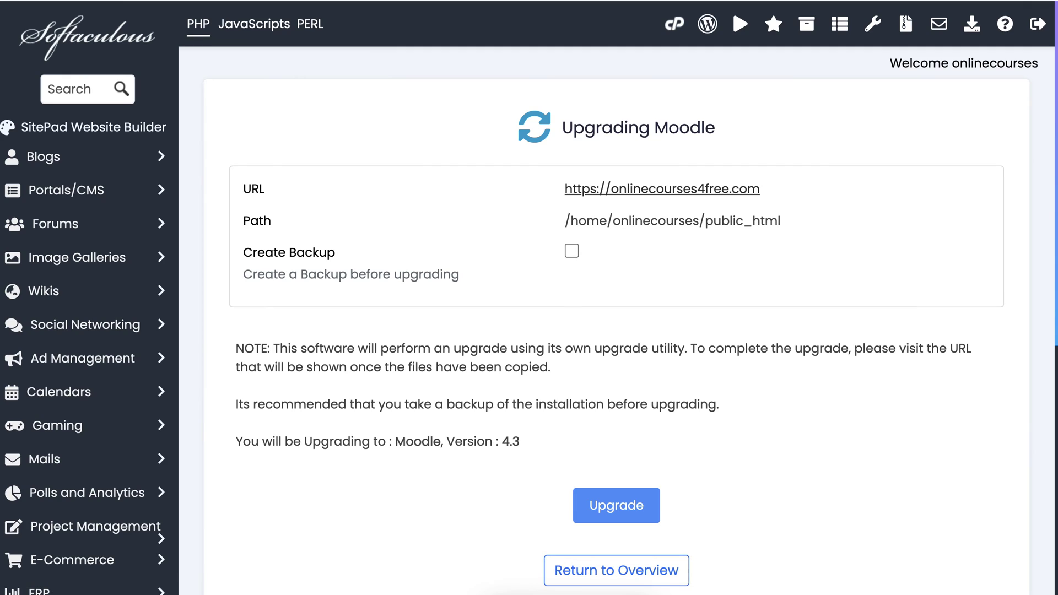
click(615, 504)
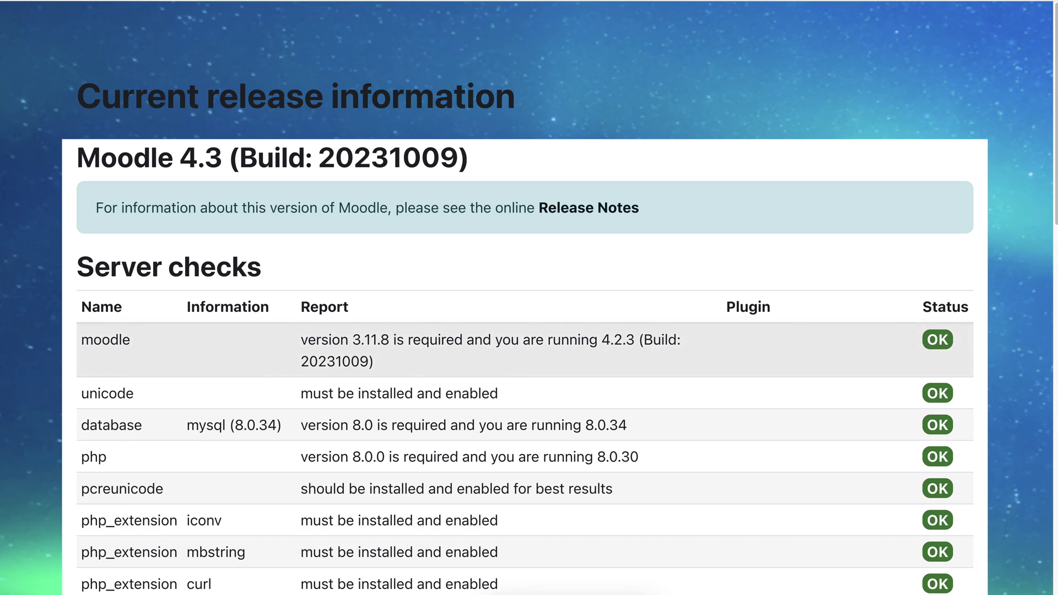
scroll(529, 298, down, 15)
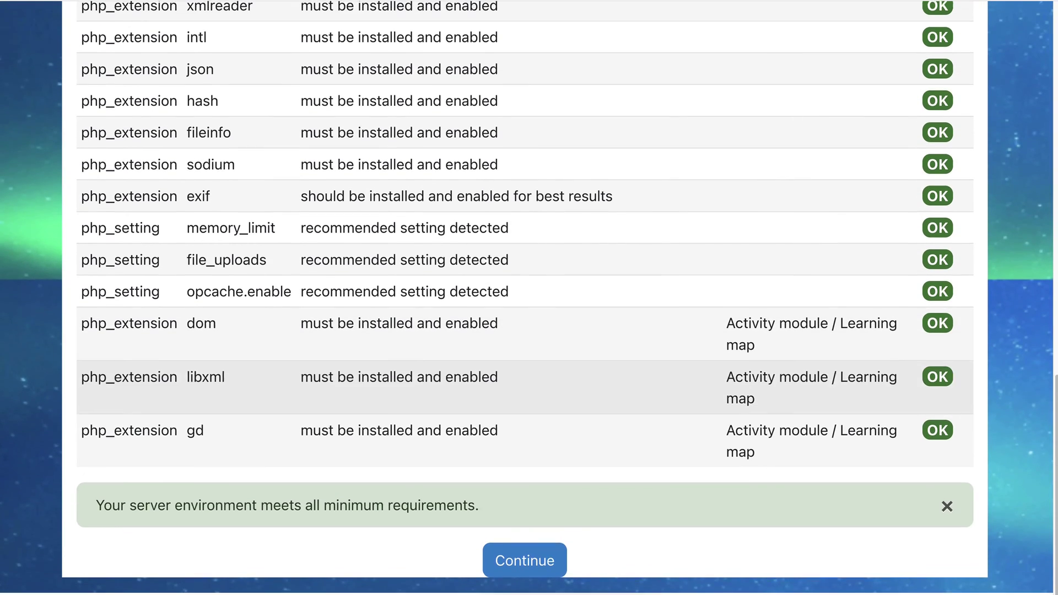
click(524, 568)
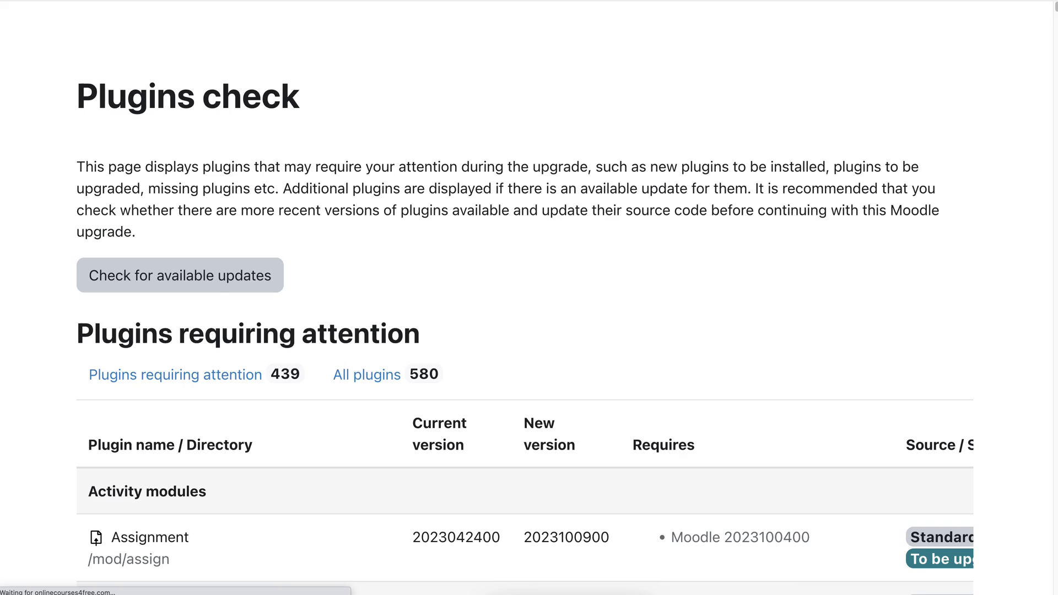
Step: Run the Moodle database upgrade for the plugins requiring attention and continue past the upgrade results
scroll(524, 298, down, 15)
scroll(525, 297, down, 20)
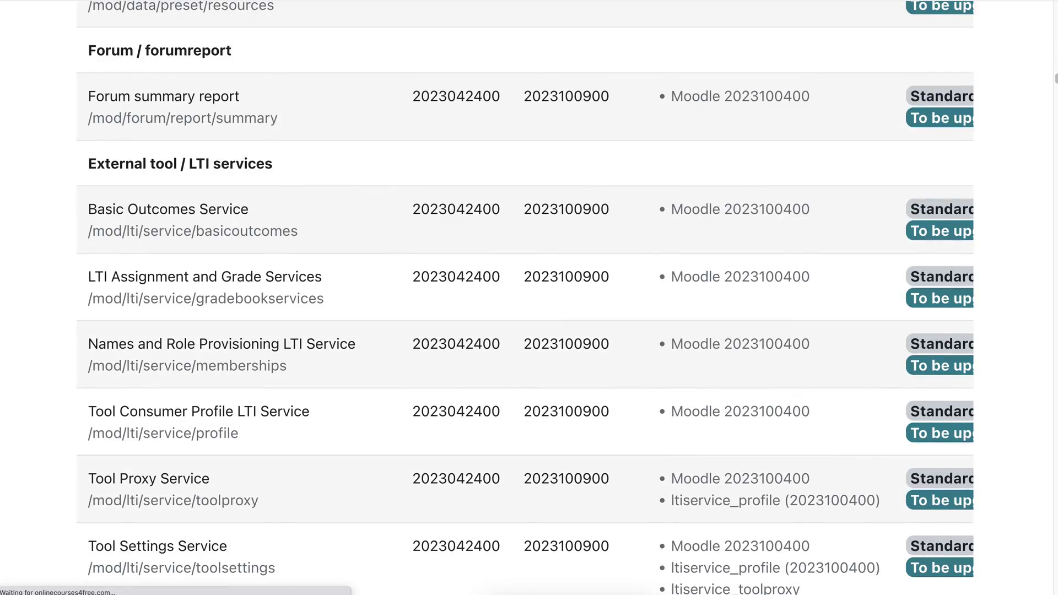
scroll(525, 297, down, 20)
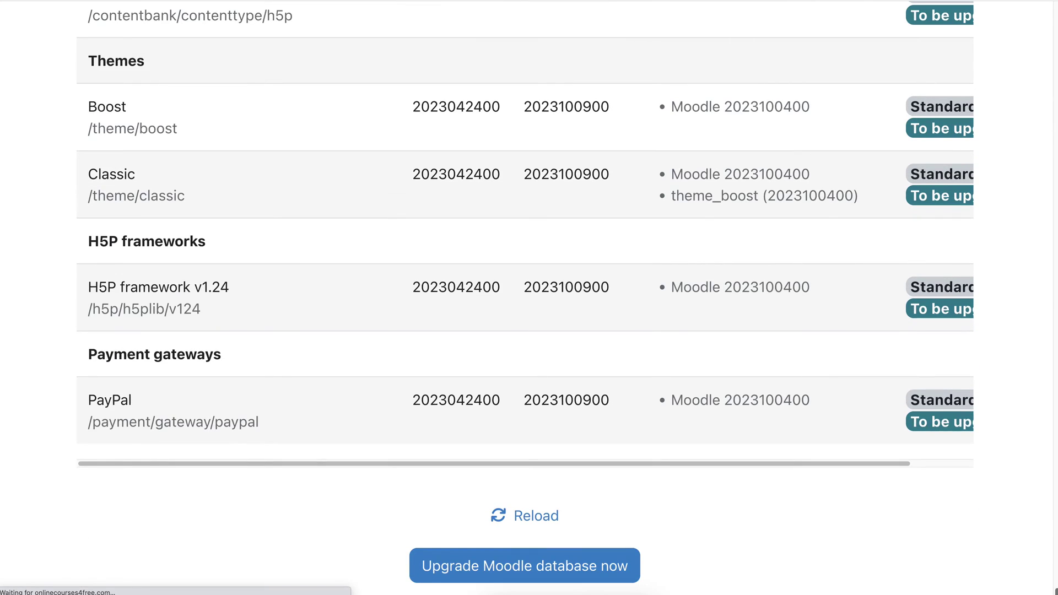
click(524, 565)
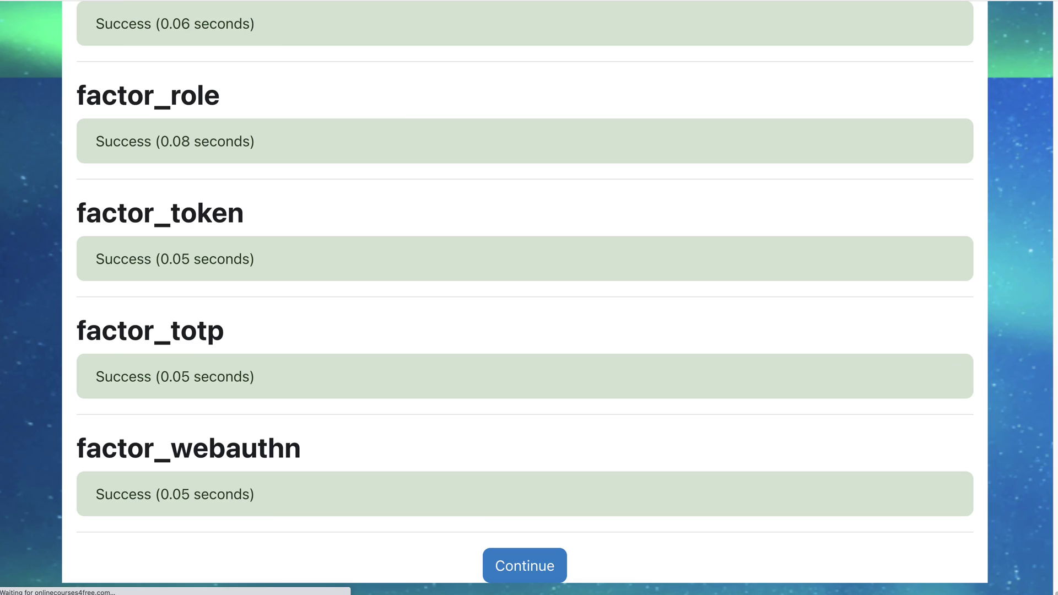
right_click(522, 336)
right_click(498, 565)
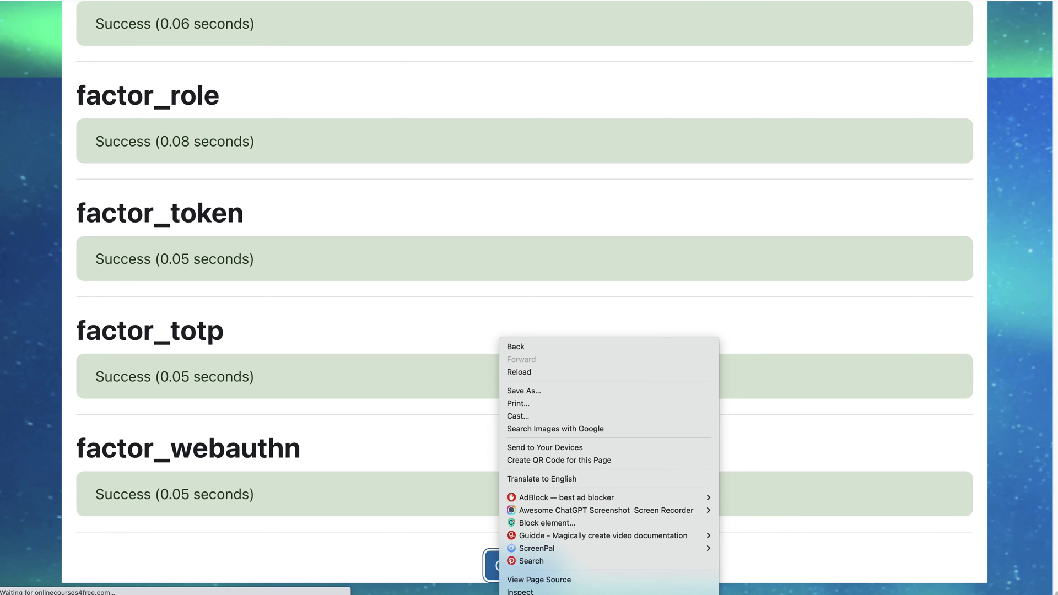
key(Escape)
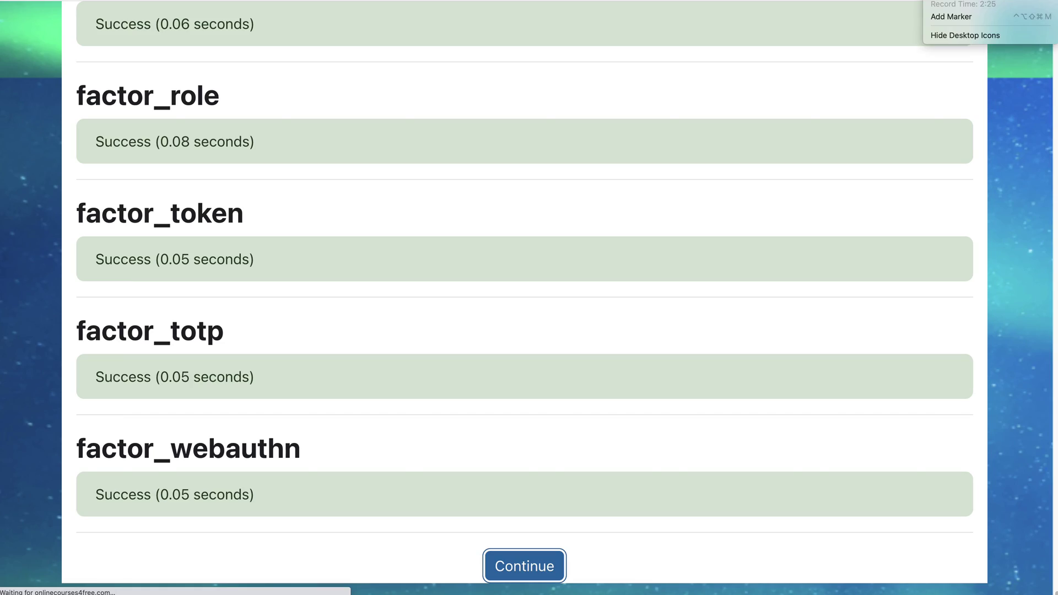
Step: Review the new settings introduced by the upgrade and save them with their default values
scroll(523, 297, down, 20)
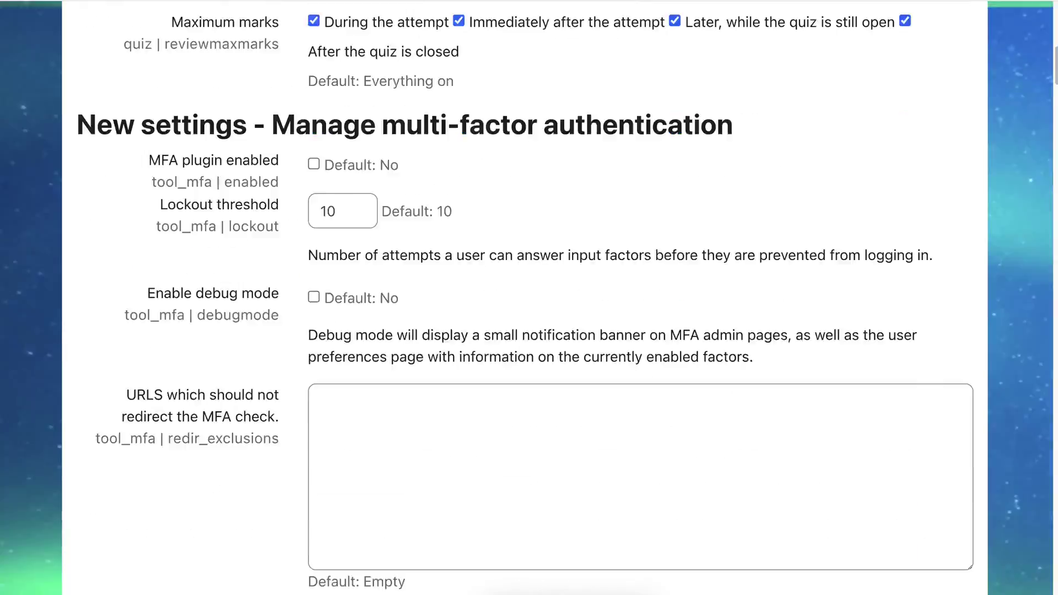
scroll(523, 298, down, 20)
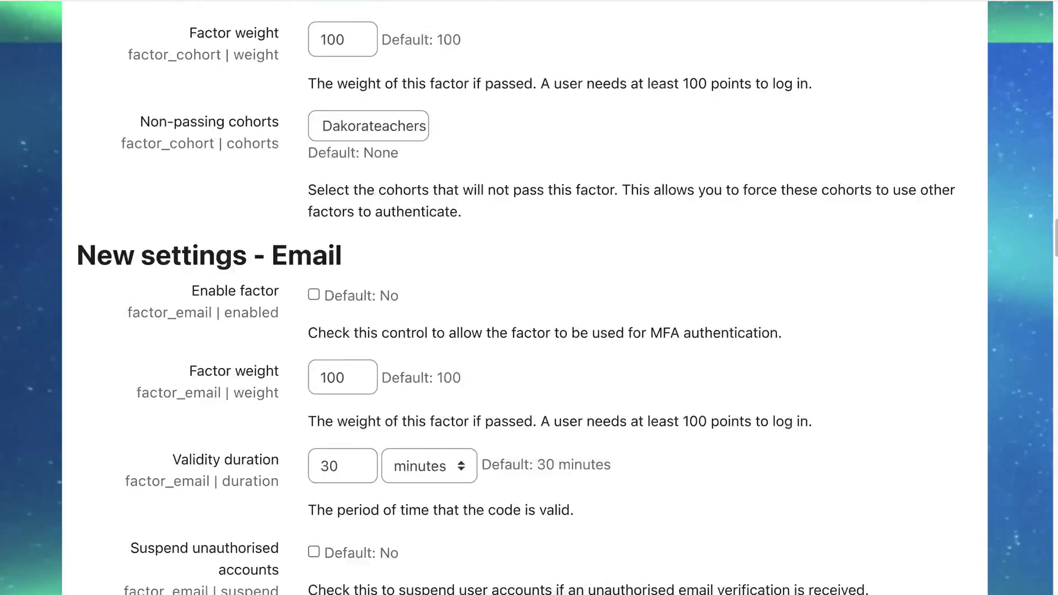
scroll(523, 297, down, 20)
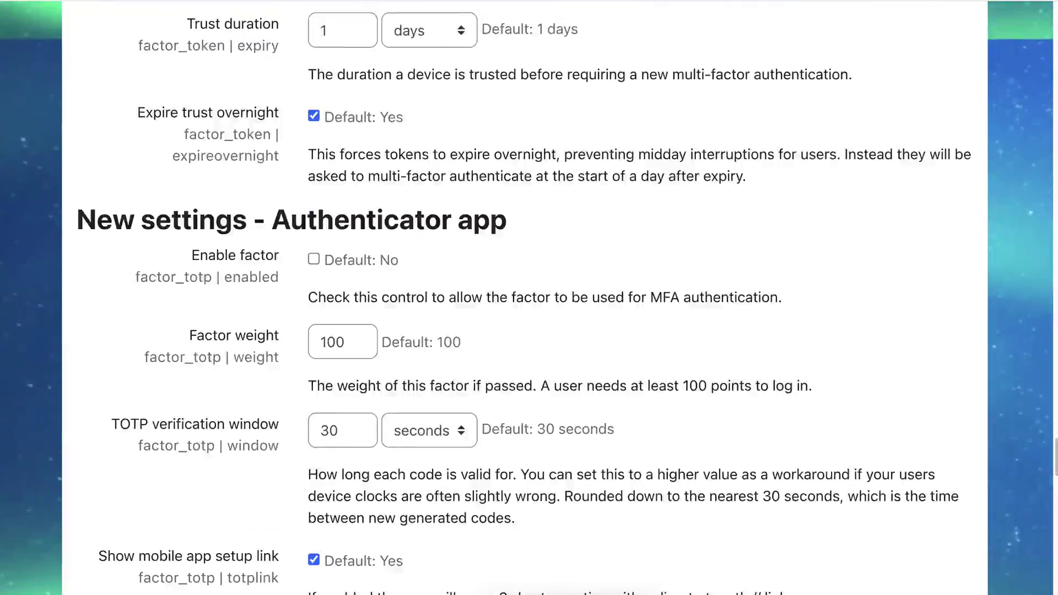
scroll(524, 298, down, 20)
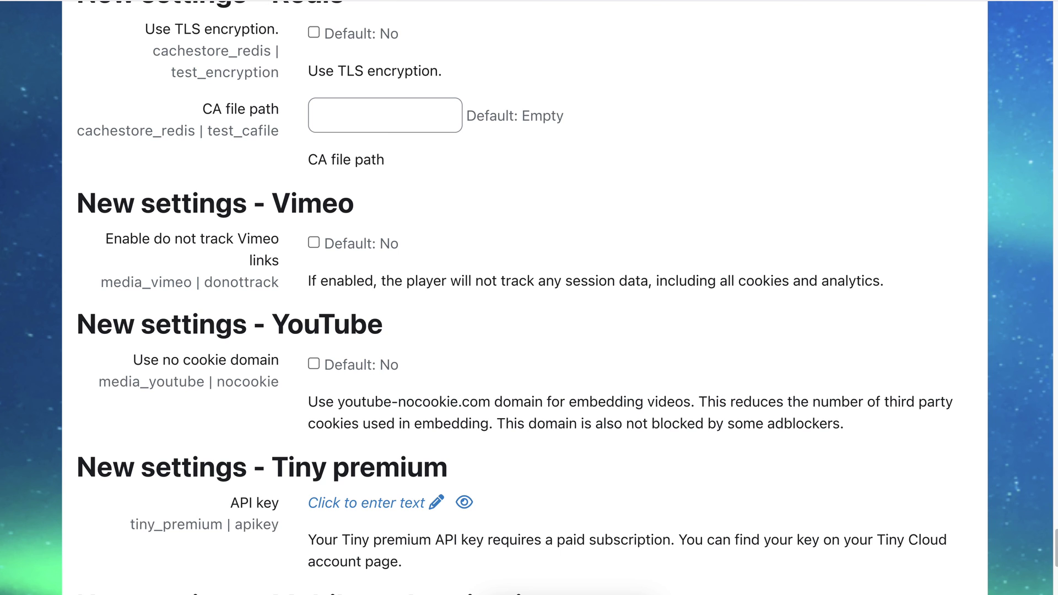
scroll(523, 297, down, 10)
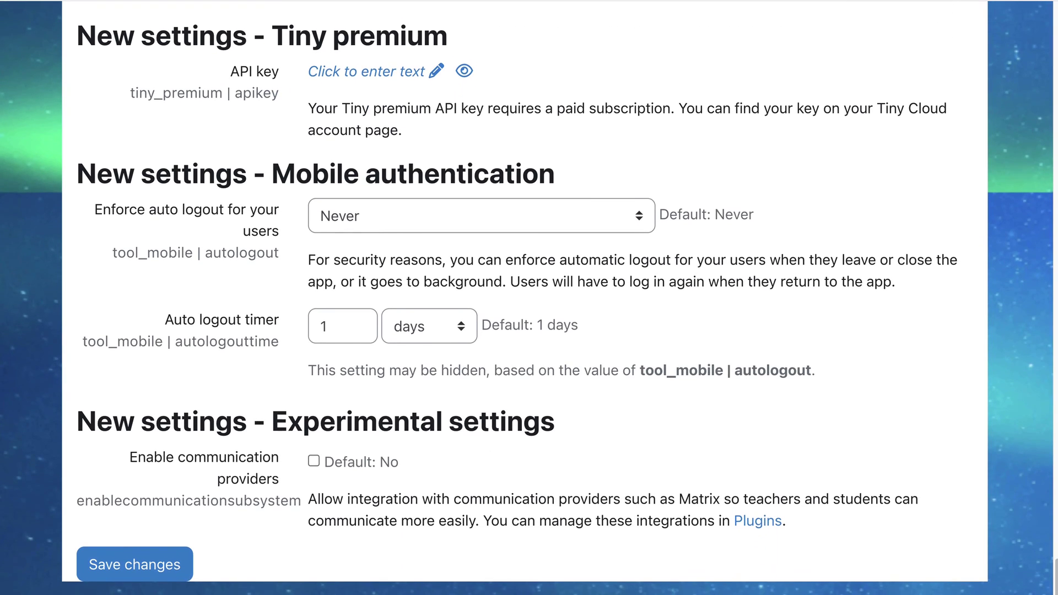
click(134, 565)
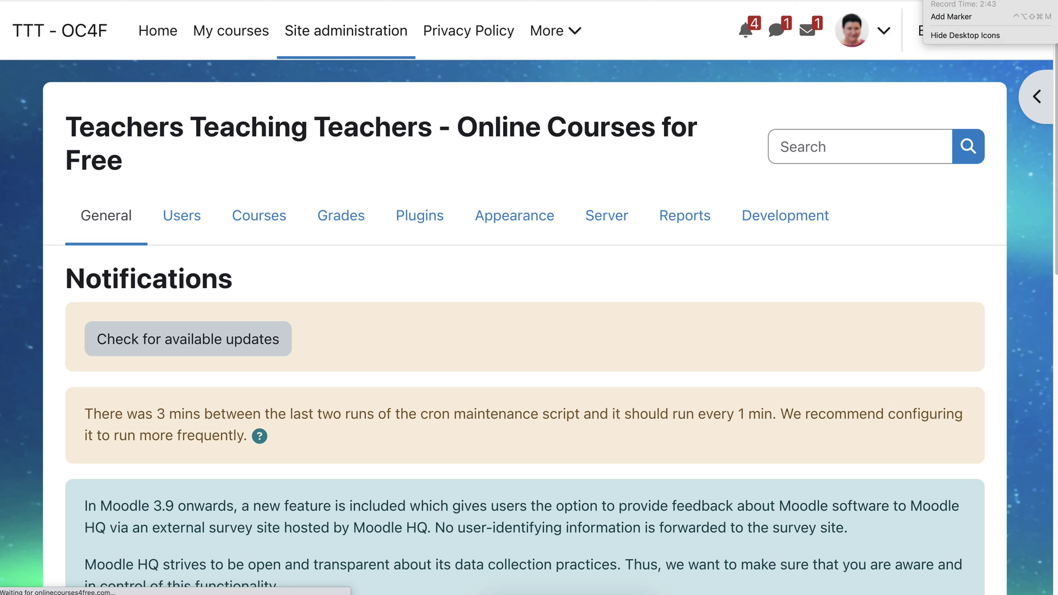
Step: Examine the site administration notifications page down to the Moodle version information at its end
scroll(524, 327, down, 4)
scroll(525, 330, down, 12)
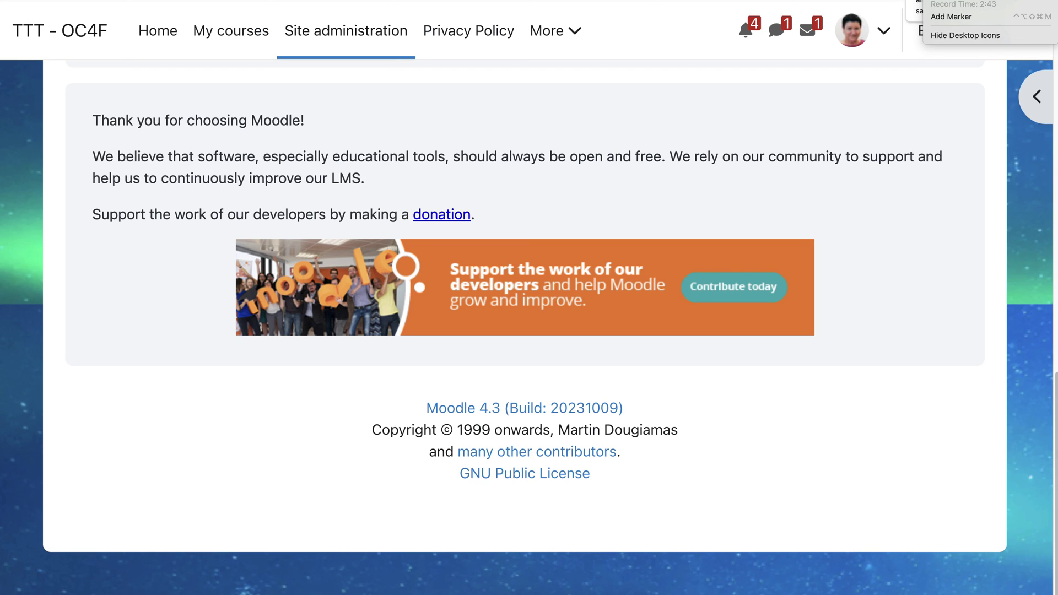
key(Escape)
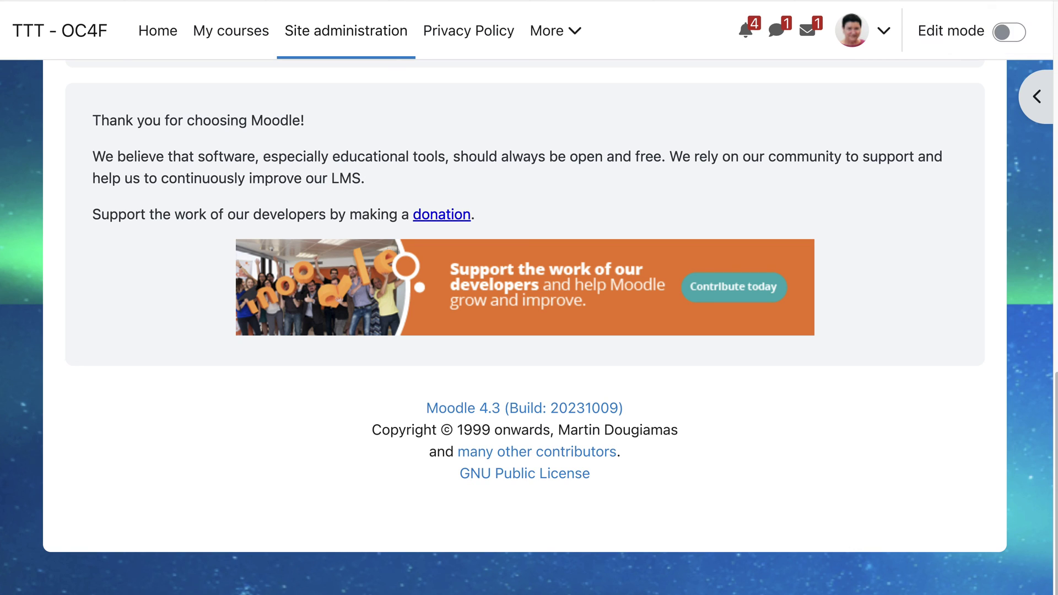